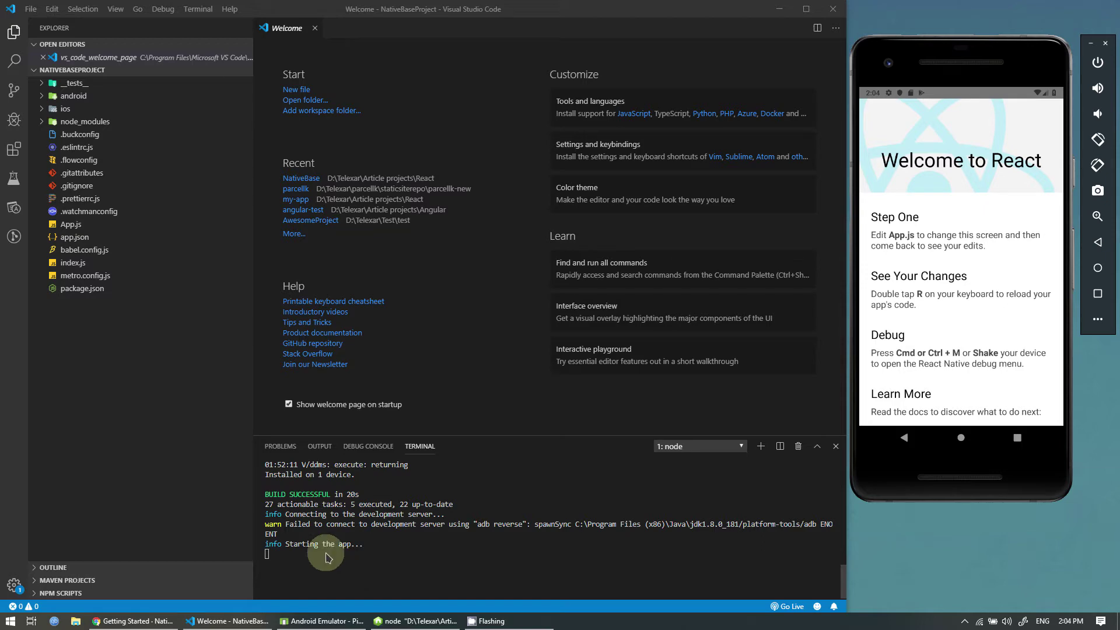
- Select 'npm install native-base --save' on the NativeBase Getting Started page
{"action": "left_click", "coordinate": [131, 621]}
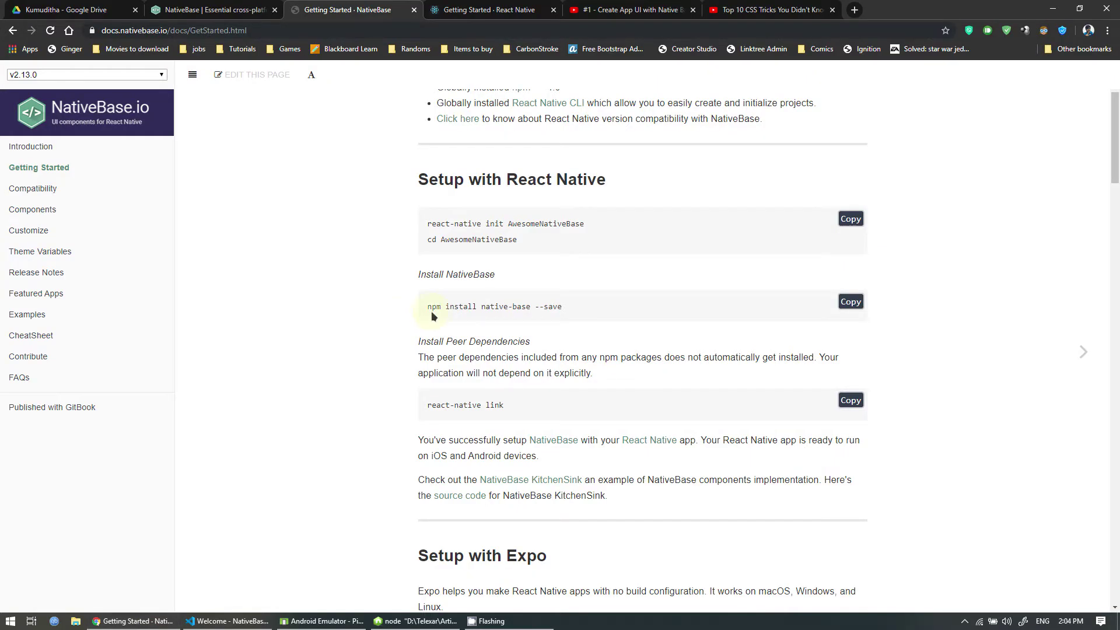
{"action": "left_click_drag", "start_coordinate": [425, 306], "coordinate": [610, 311]}
{"action": "key", "text": "ctrl+c"}
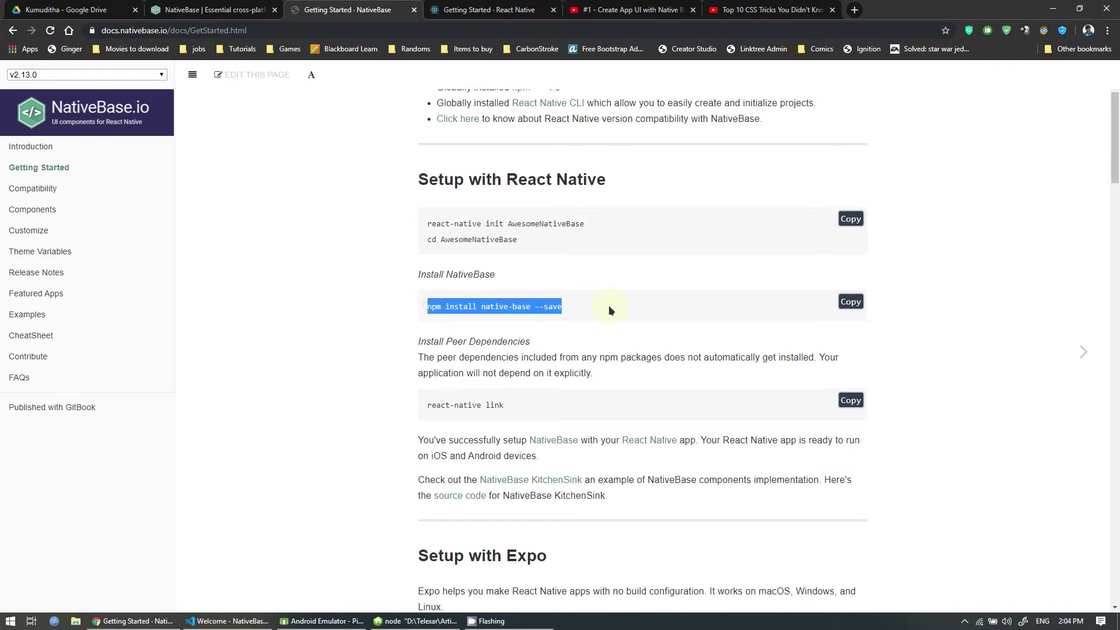
- Run 'npm install native-base --save' in a new PowerShell terminal in VS Code
{"action": "left_click", "coordinate": [230, 621]}
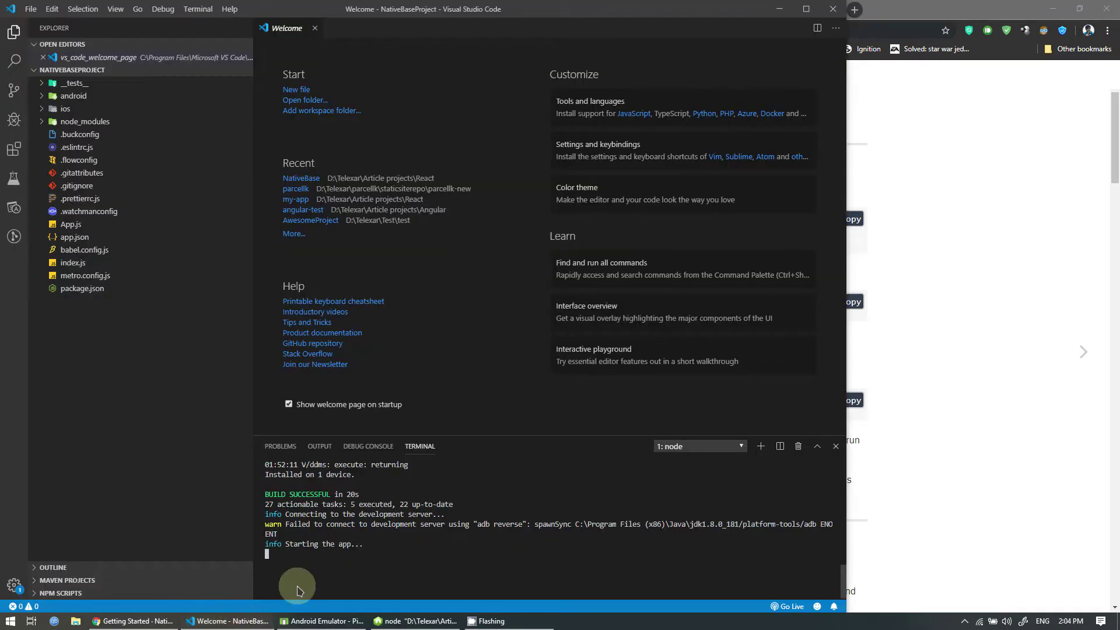
{"action": "left_click", "coordinate": [760, 446]}
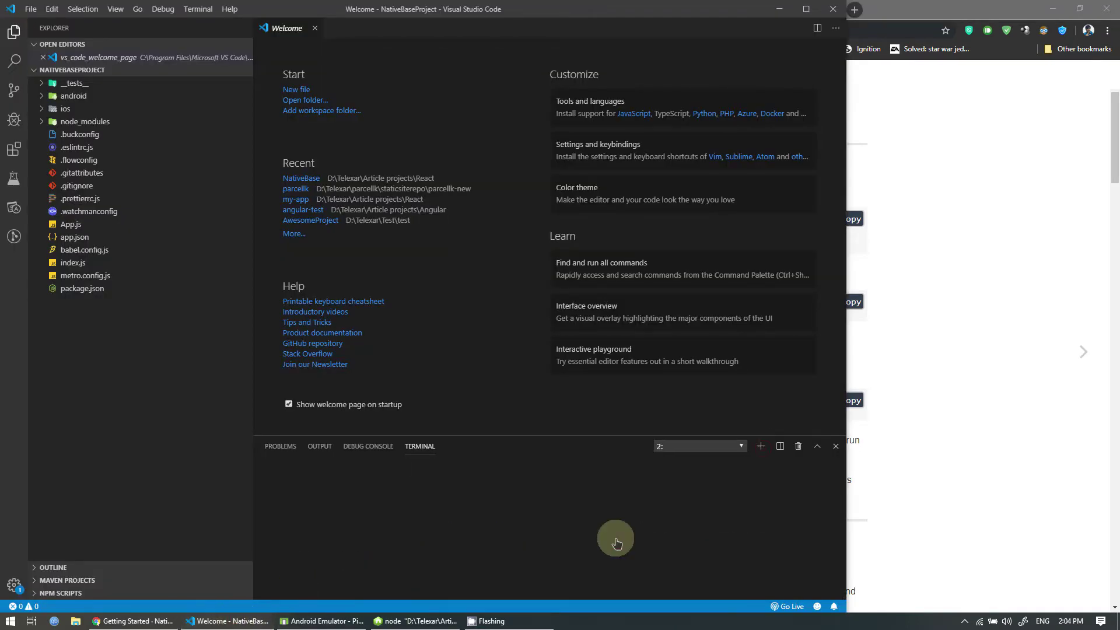
{"action": "mouse_move", "coordinate": [502, 515]}
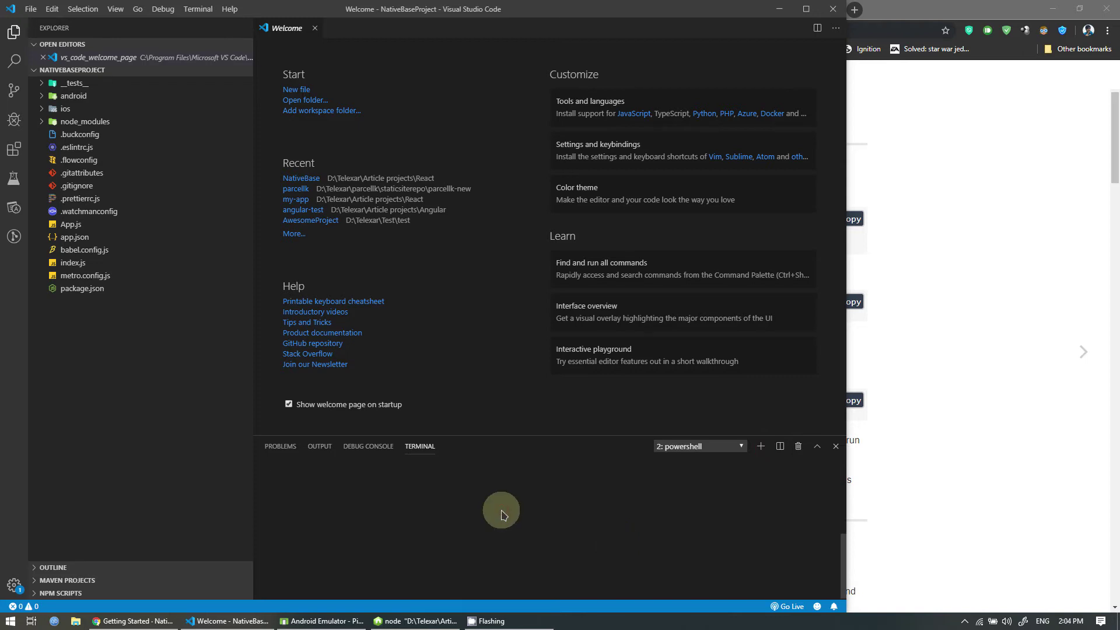
{"action": "key", "text": "ctrl+v"}
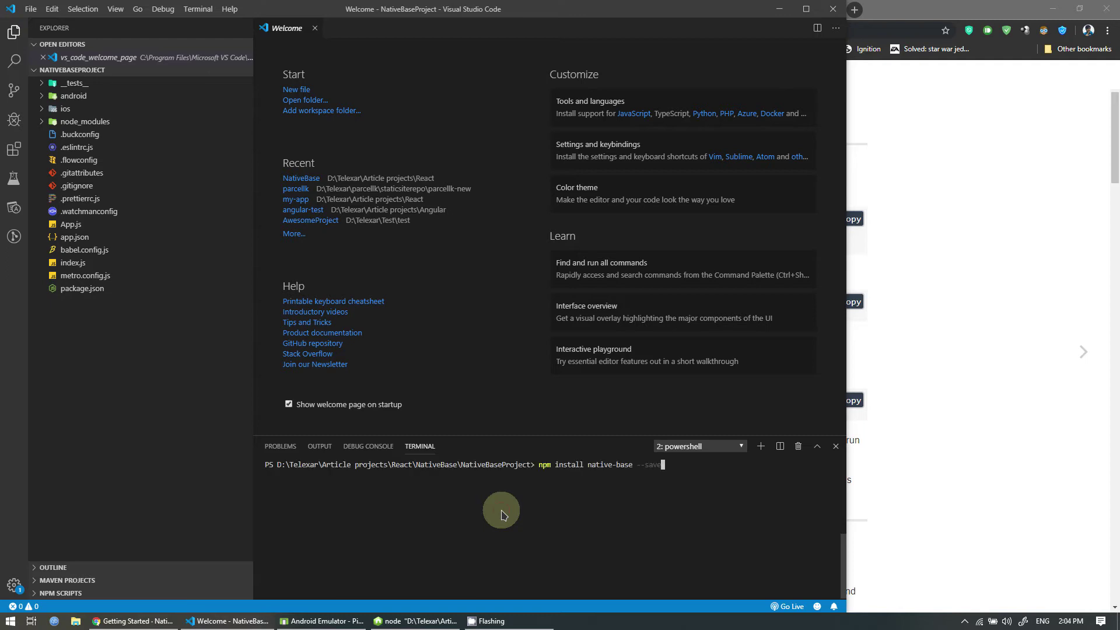
{"action": "key", "text": "Return"}
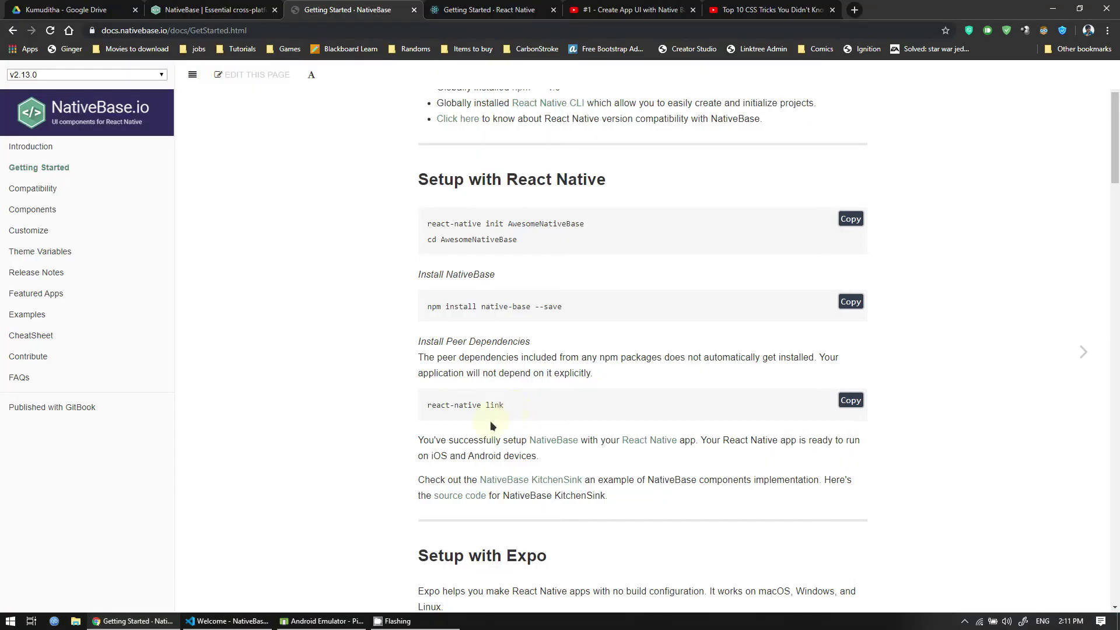
- Copy 'react-native link' from the docs and run it in the project terminal
{"action": "left_click_drag", "start_coordinate": [426, 404], "coordinate": [504, 404]}
{"action": "key", "text": "ctrl+c"}
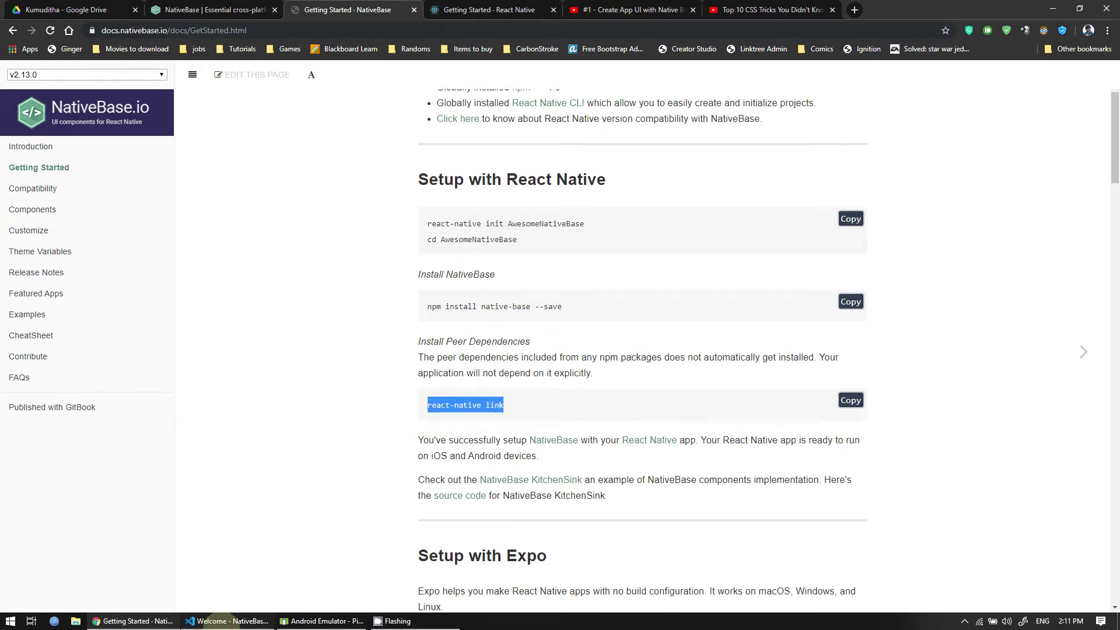
{"action": "left_click", "coordinate": [226, 621]}
{"action": "key", "text": "ctrl+v"}
{"action": "key", "text": "Return"}
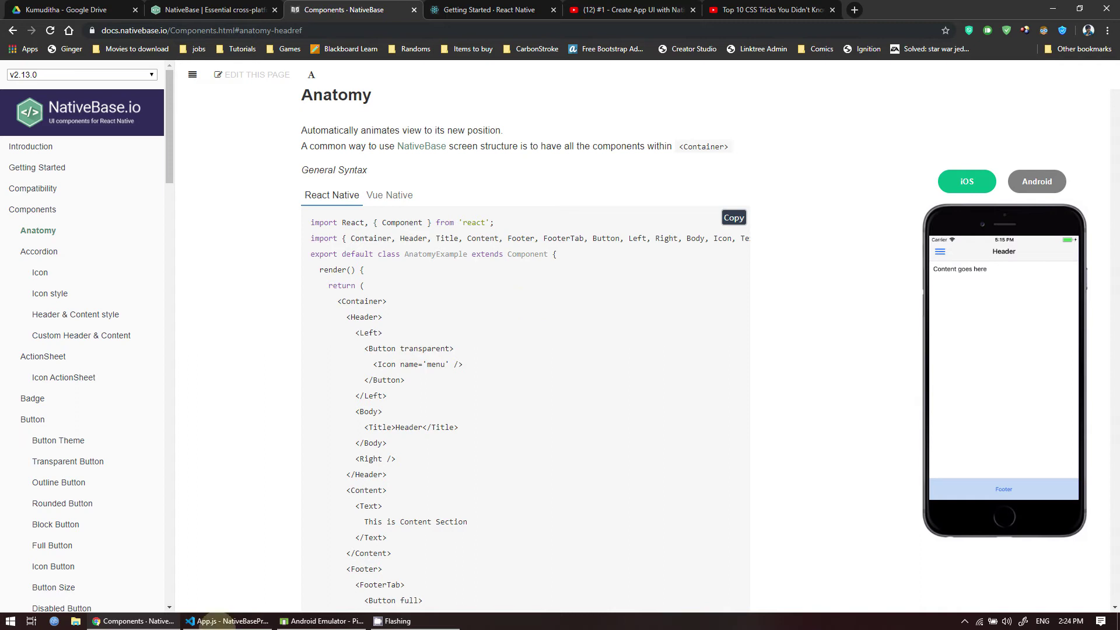
- Copy the code from the NativeBase Components Anatomy page, then return to App.js
{"action": "left_click", "coordinate": [223, 621]}
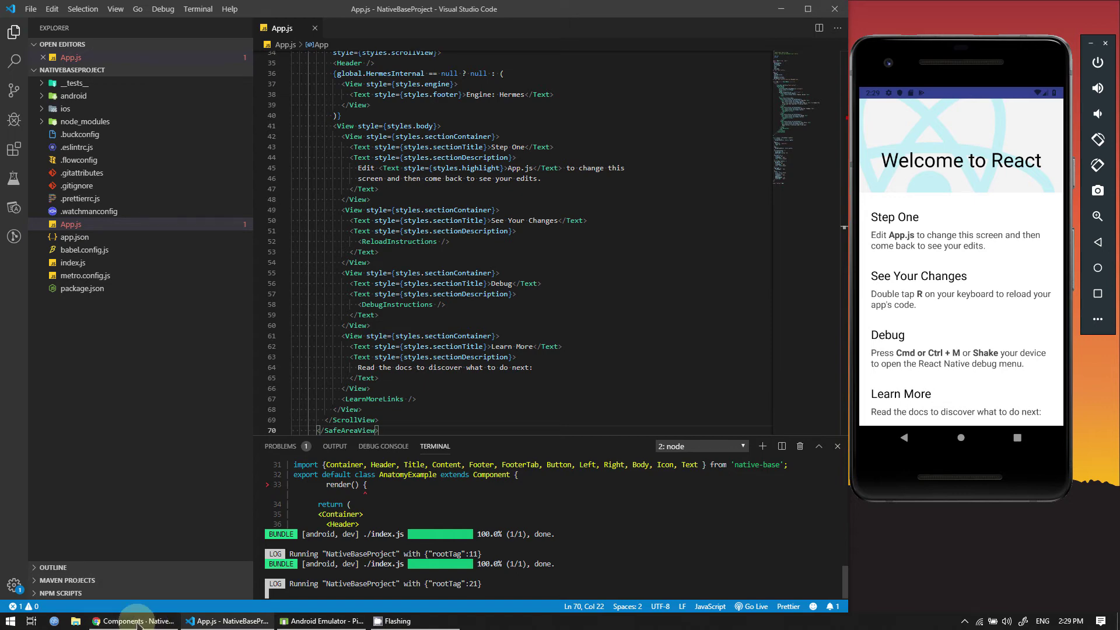
{"action": "left_click", "coordinate": [151, 624]}
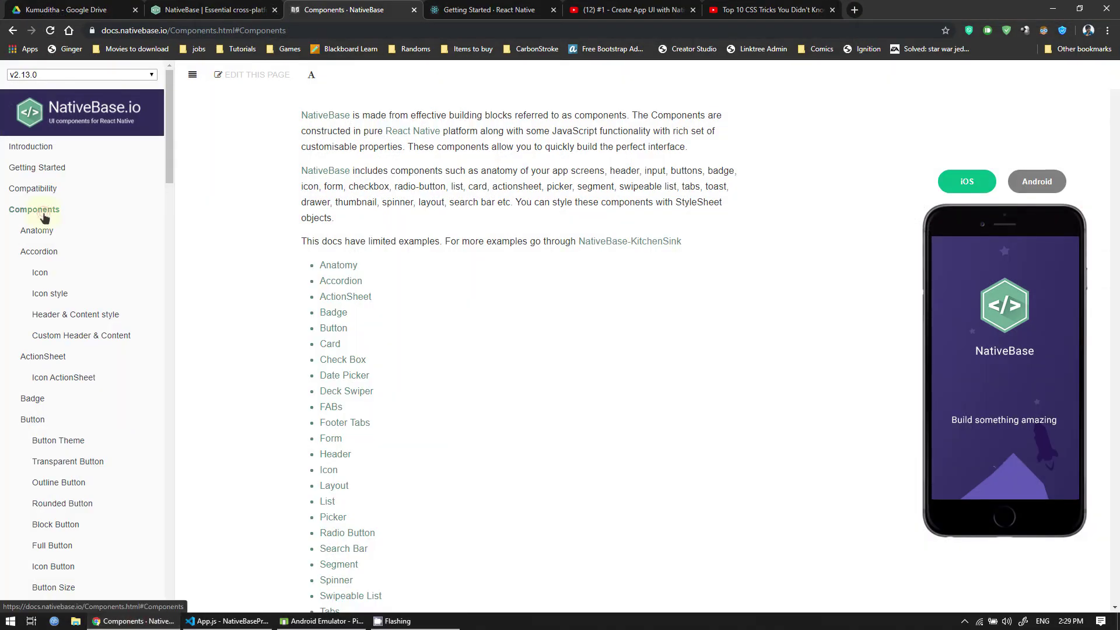
{"action": "left_click", "coordinate": [44, 217]}
{"action": "left_click", "coordinate": [347, 269]}
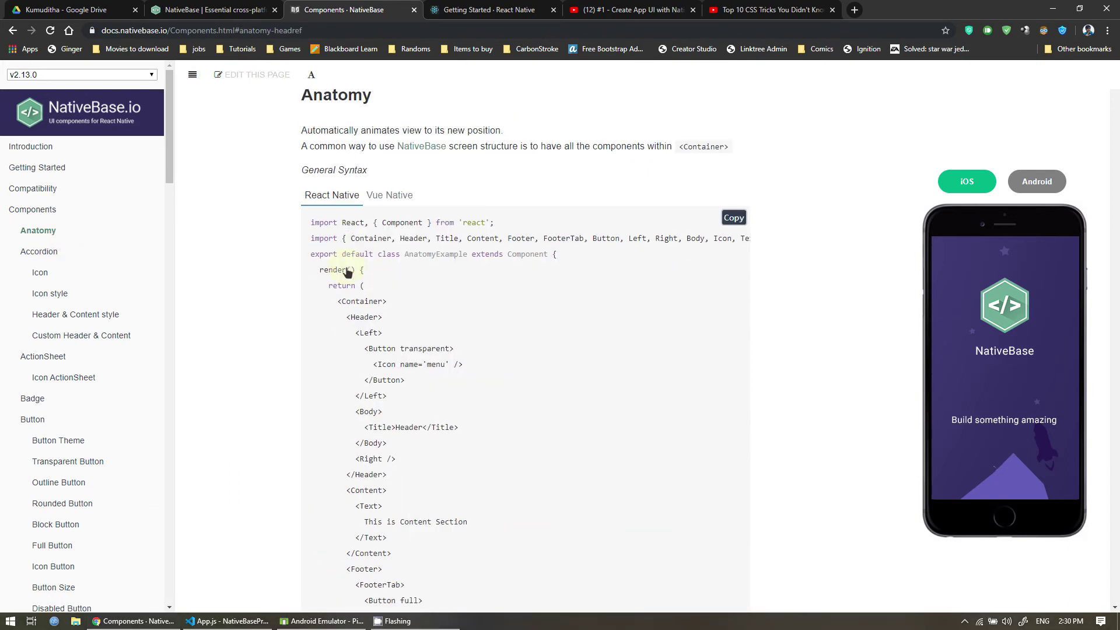
{"action": "left_click", "coordinate": [734, 218]}
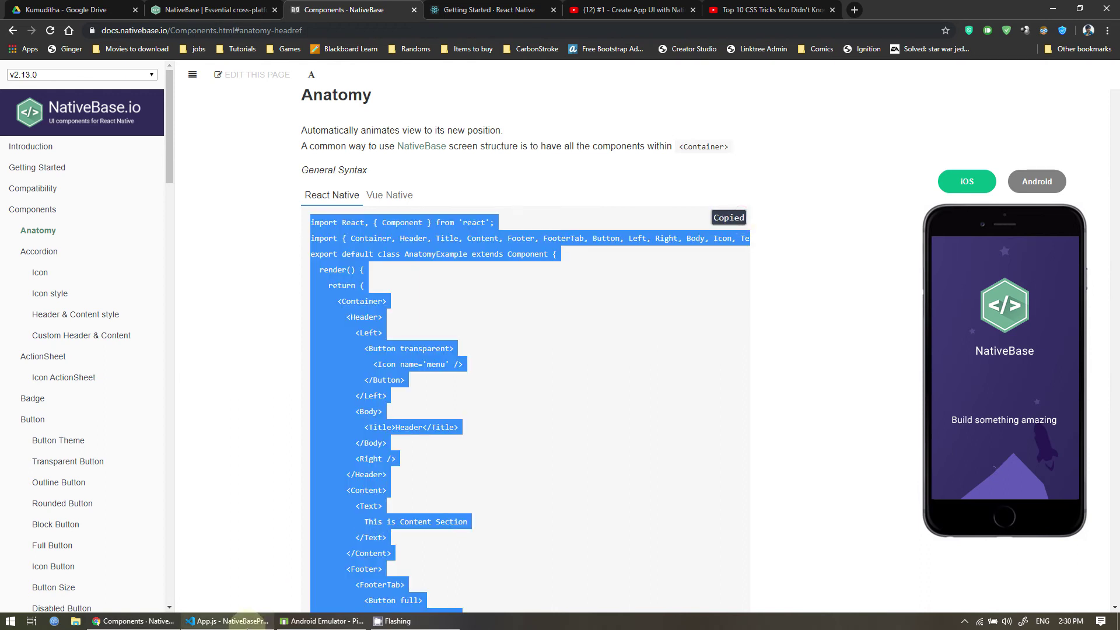
{"action": "left_click", "coordinate": [229, 621]}
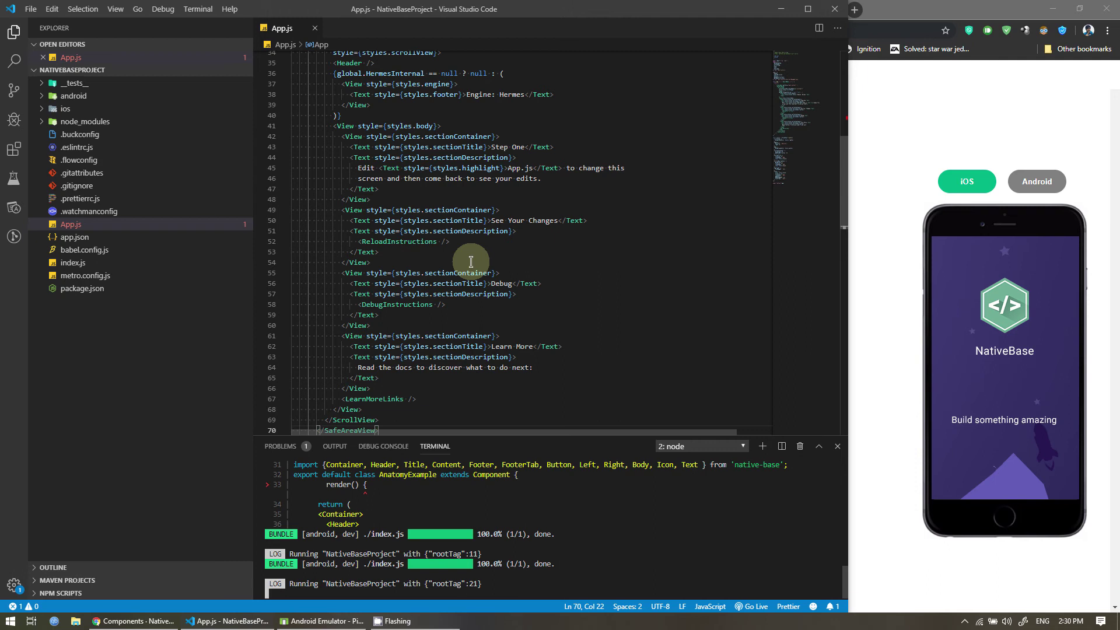
- Overwrite all of App.js with the pasted Anatomy example code and save
{"action": "left_click", "coordinate": [471, 260]}
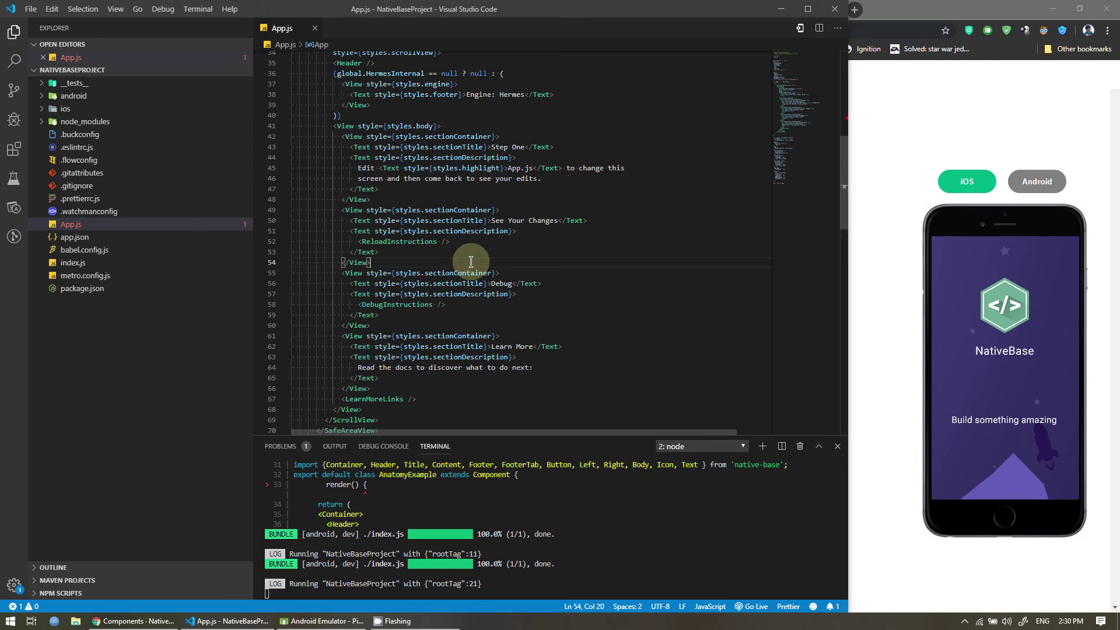
{"action": "key", "text": "ctrl+a"}
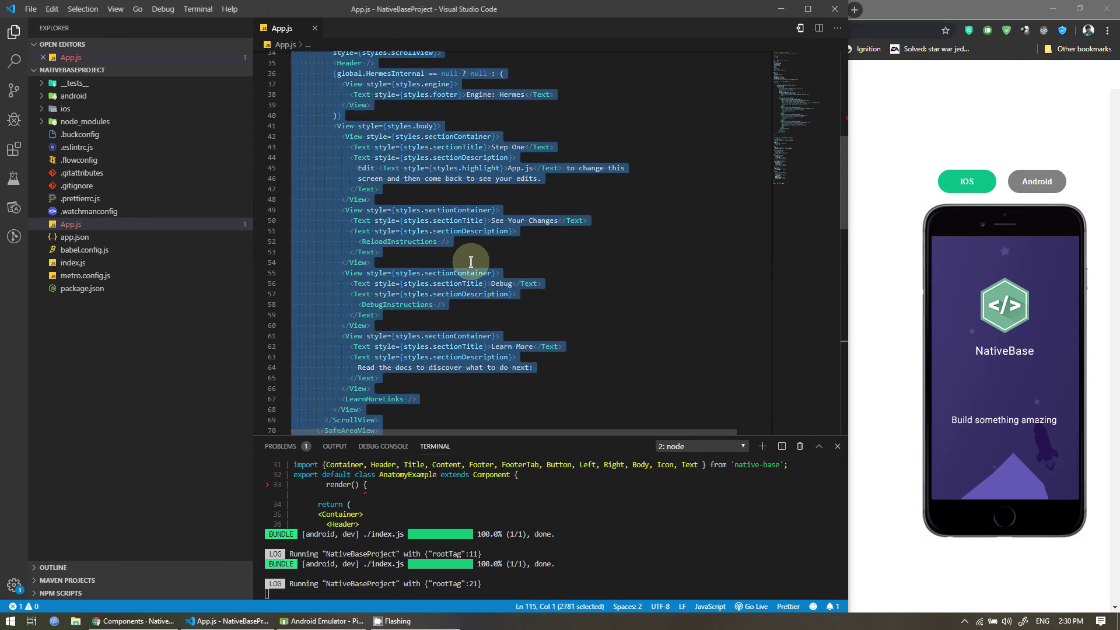
{"action": "key", "text": "ctrl+v"}
{"action": "scroll", "coordinate": [517, 253], "scroll_direction": "up", "scroll_amount": 5}
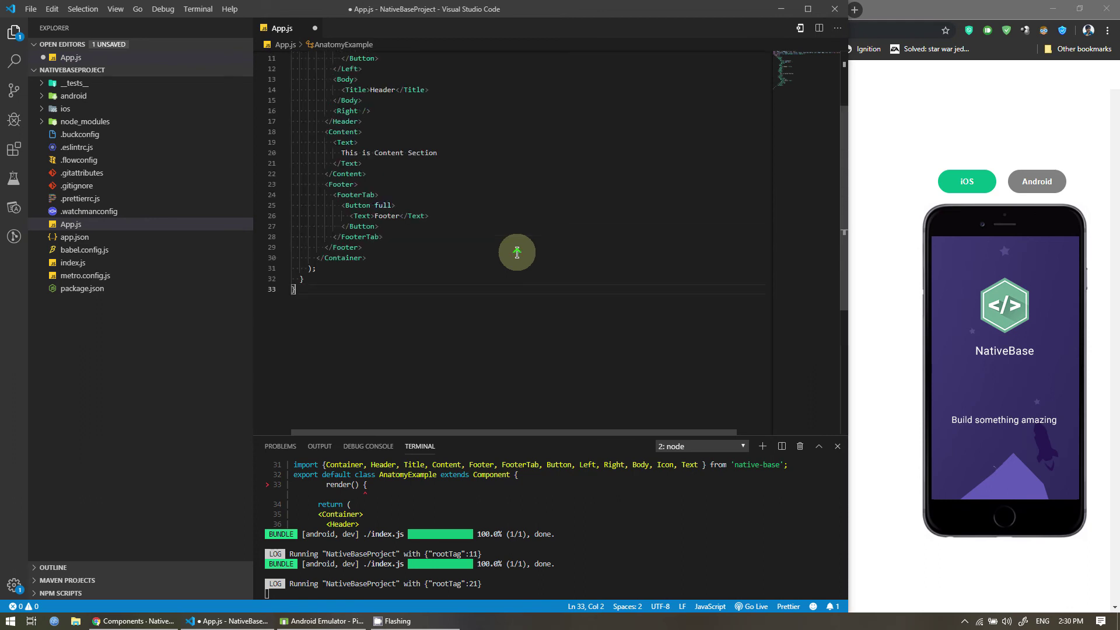
{"action": "scroll", "coordinate": [517, 253], "scroll_direction": "up", "scroll_amount": 3}
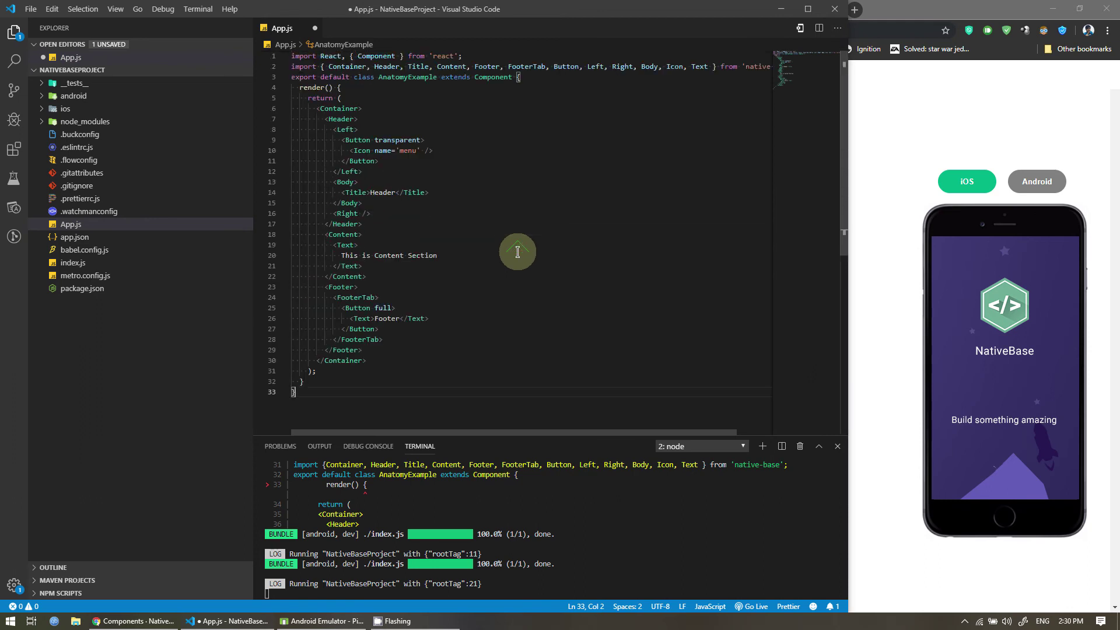
{"action": "key", "text": "ctrl+s"}
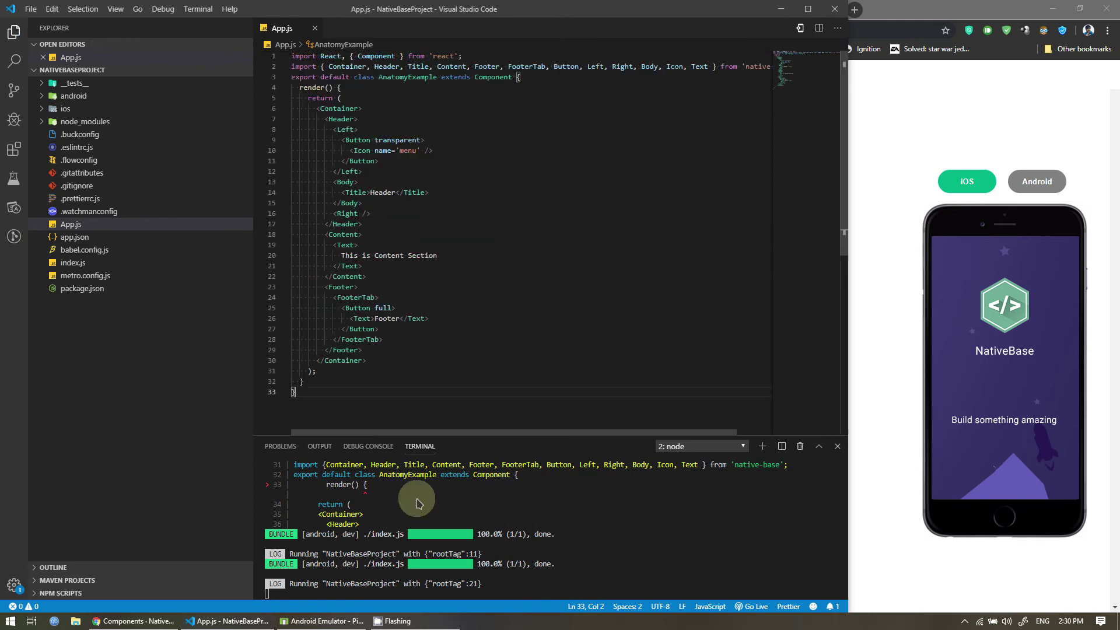
- Reload the React Native app in the Android Emulator using the dev menu and R
{"action": "left_click", "coordinate": [331, 621]}
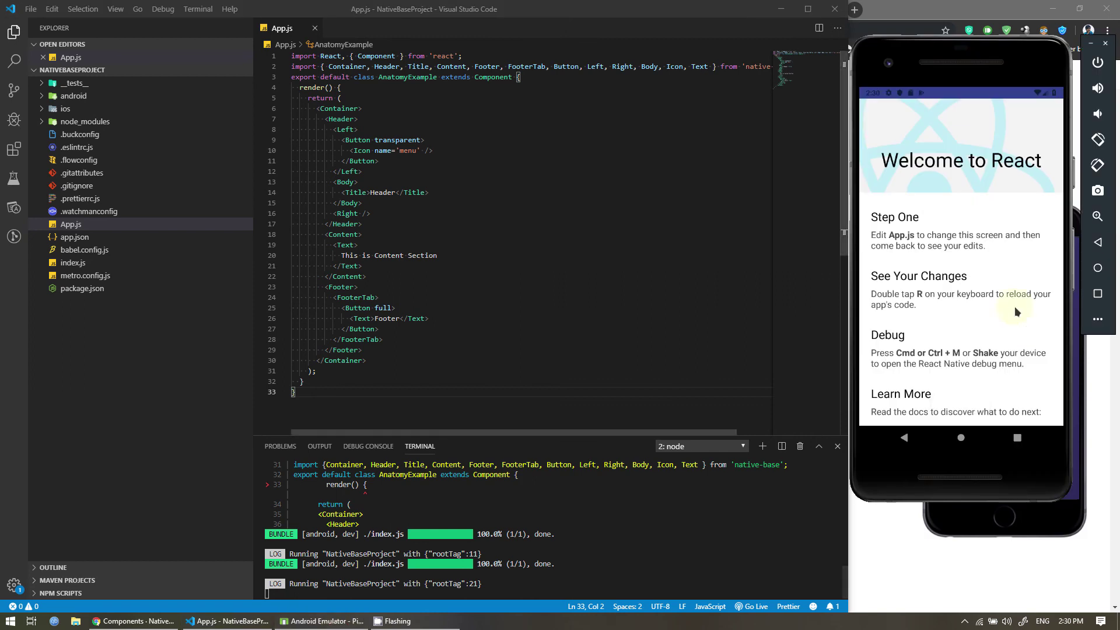
{"action": "key", "text": "ctrl+m"}
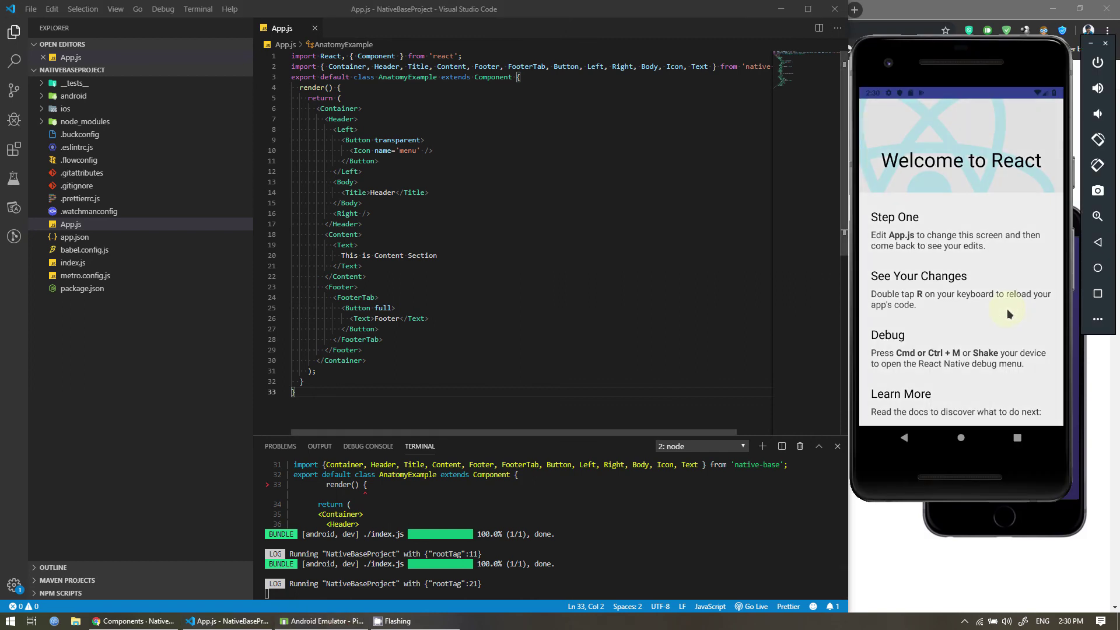
{"action": "key", "text": "r"}
{"action": "key", "text": "r"}
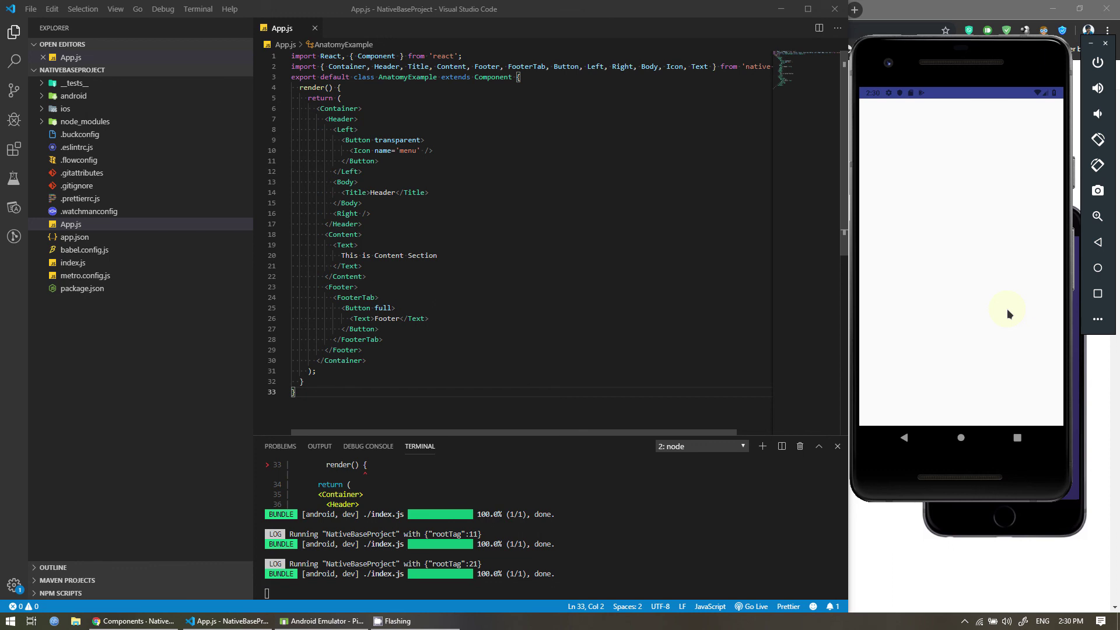